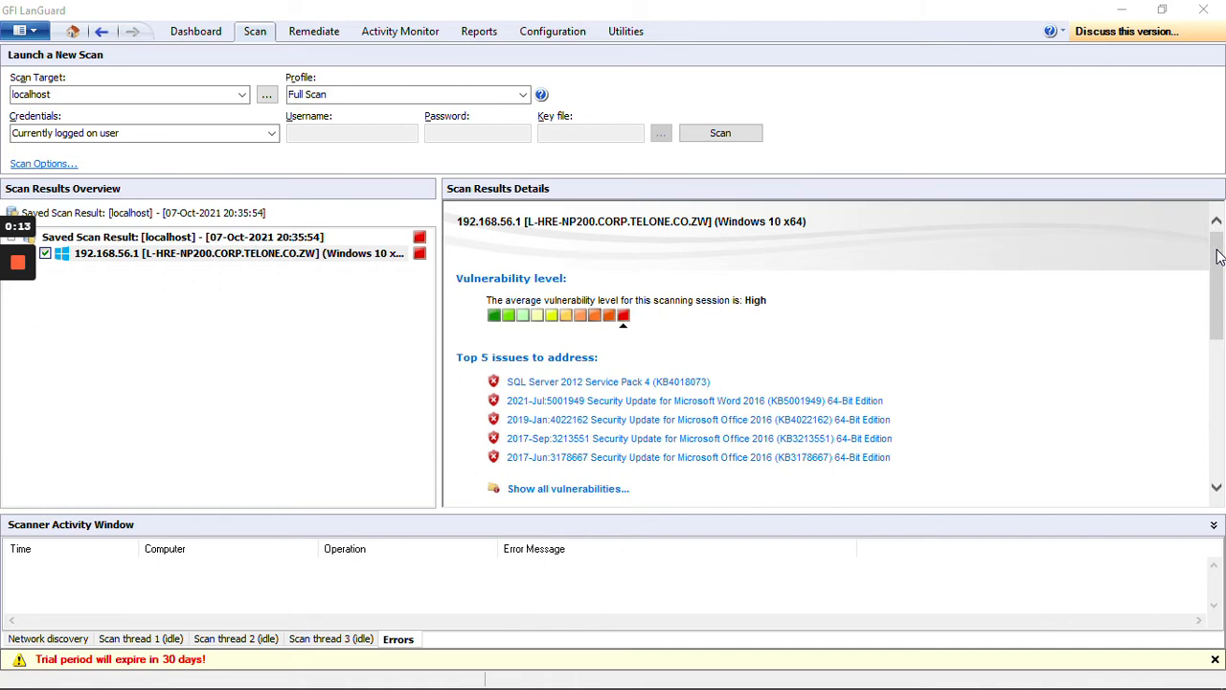
Step: Scroll through the scan results details of the saved localhost scan
{"action": "left_click", "coordinate": [1219, 254]}
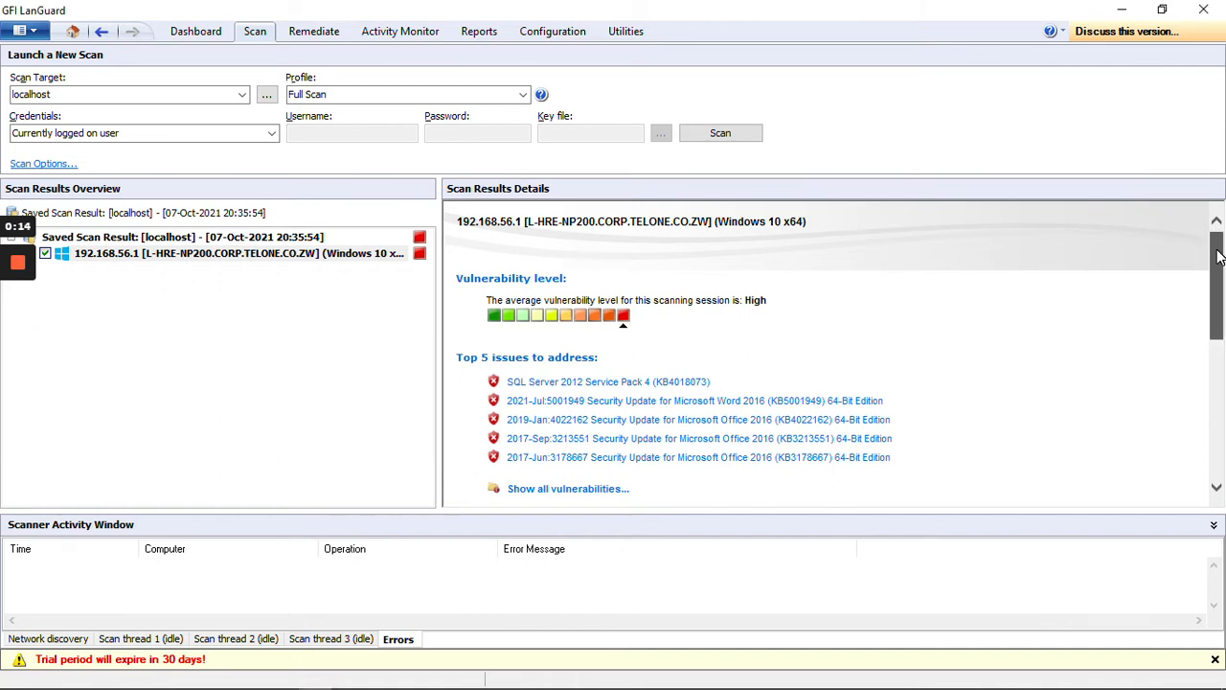
{"action": "mouse_move", "coordinate": [1219, 255]}
{"action": "left_mouse_down"}
{"action": "mouse_move", "coordinate": [1222, 306]}
{"action": "mouse_move", "coordinate": [1220, 263]}
{"action": "left_mouse_up"}
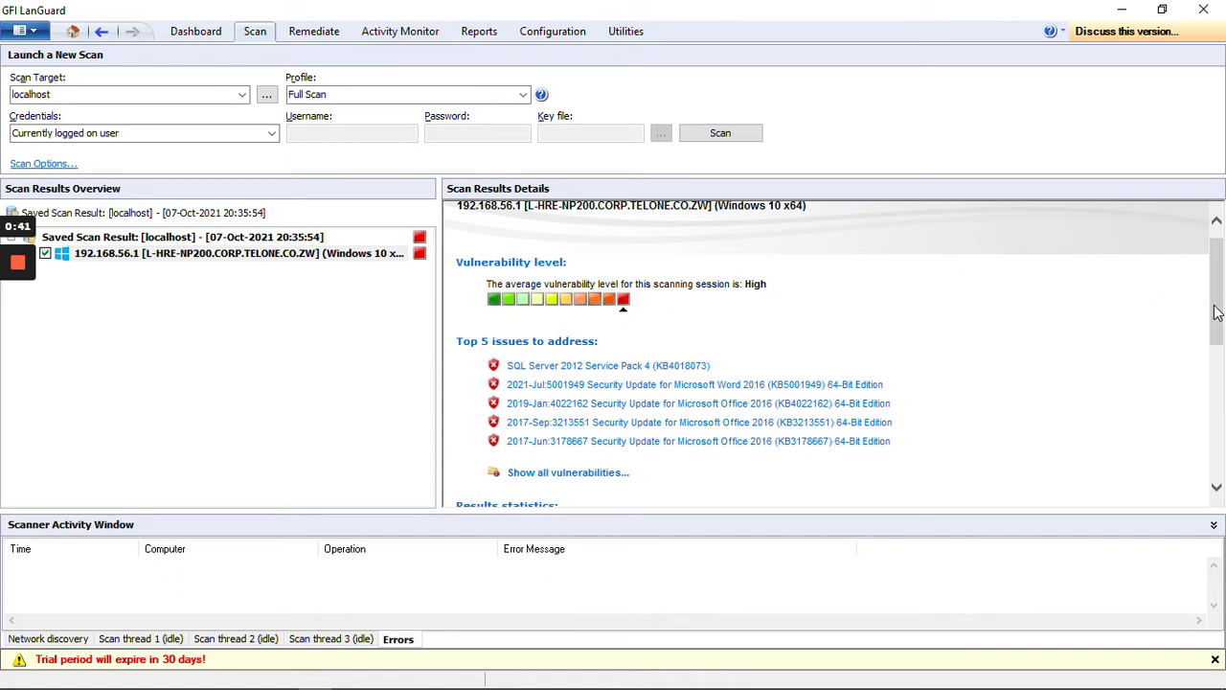
{"action": "right_click", "coordinate": [1218, 335]}
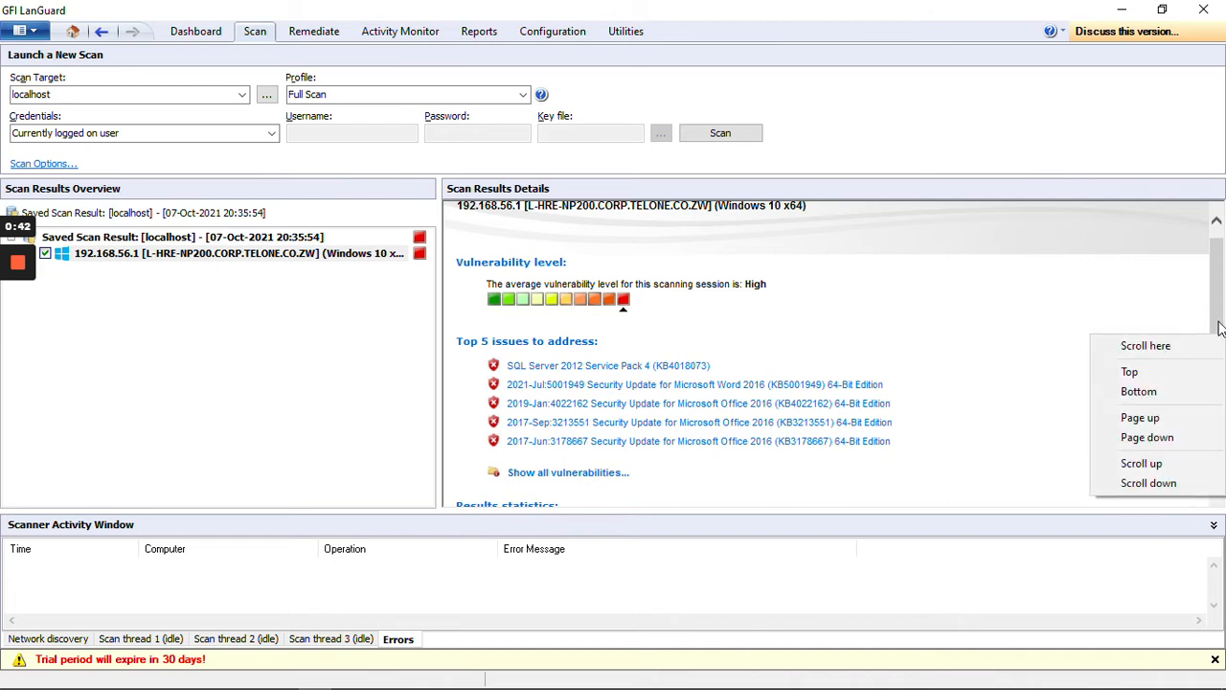
{"action": "left_click_drag", "start_coordinate": [1219, 322], "coordinate": [1218, 359]}
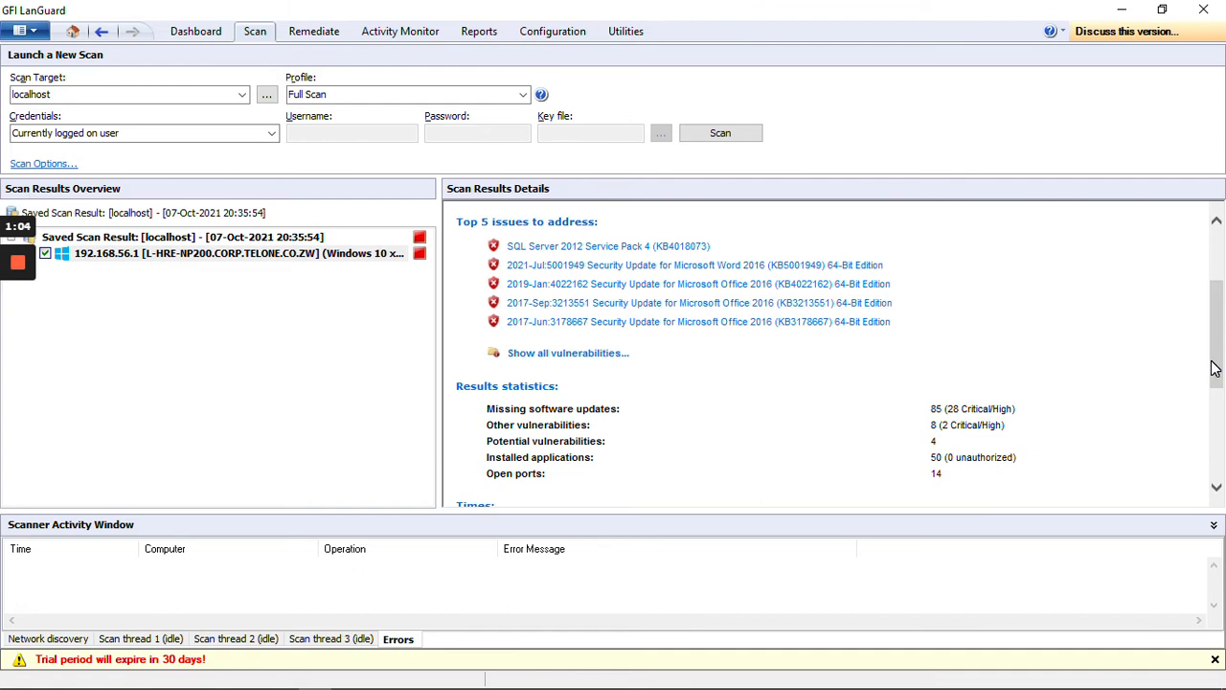
{"action": "left_click_drag", "start_coordinate": [1213, 369], "coordinate": [1220, 417]}
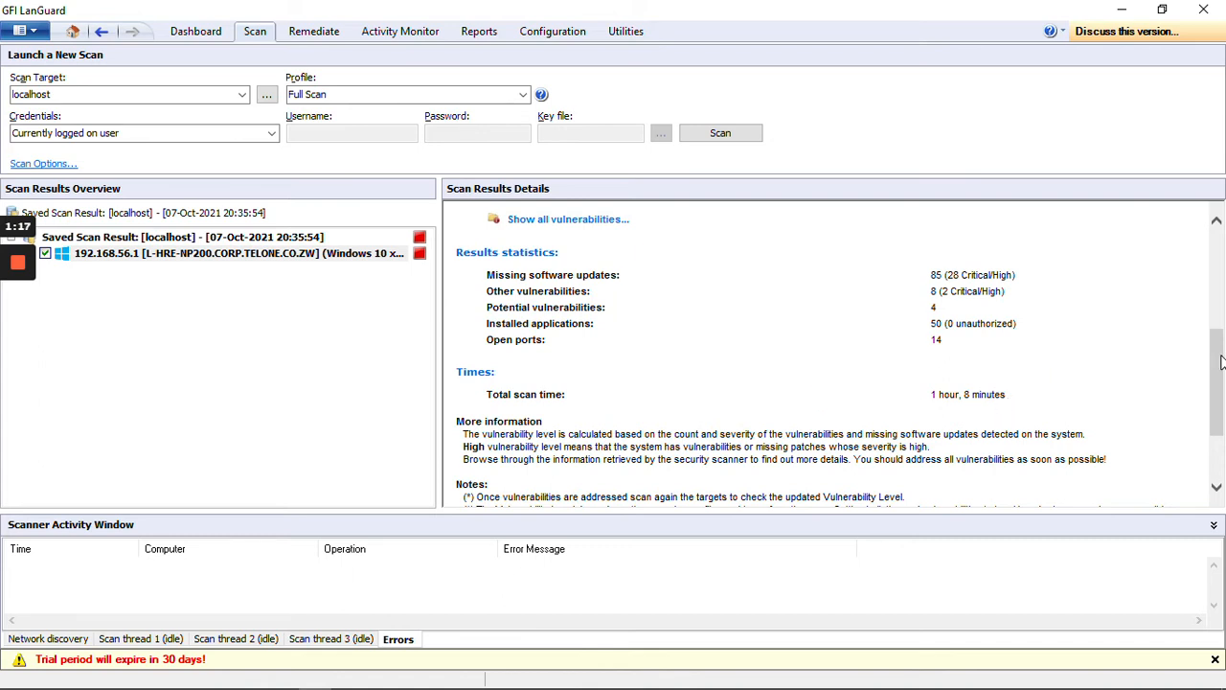
{"action": "left_click_drag", "start_coordinate": [1218, 365], "coordinate": [1221, 426]}
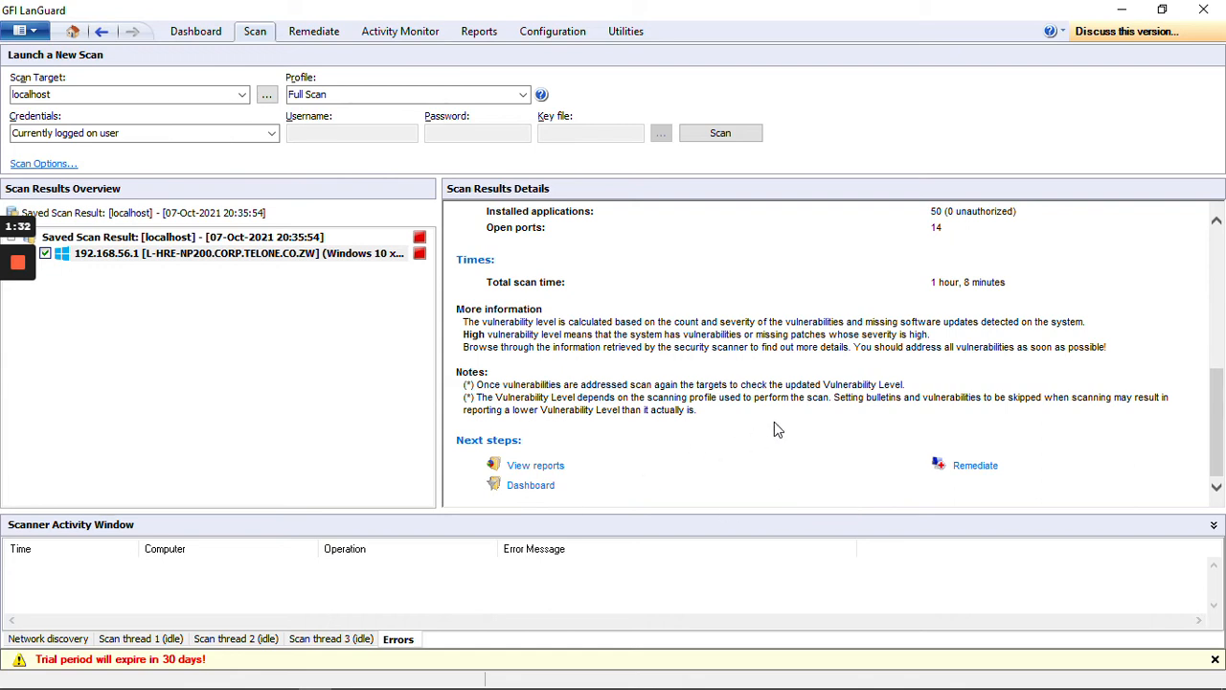
Step: Open remediation for the scanned computer and browse its missing software updates in the Remediation Center
{"action": "left_click", "coordinate": [972, 466]}
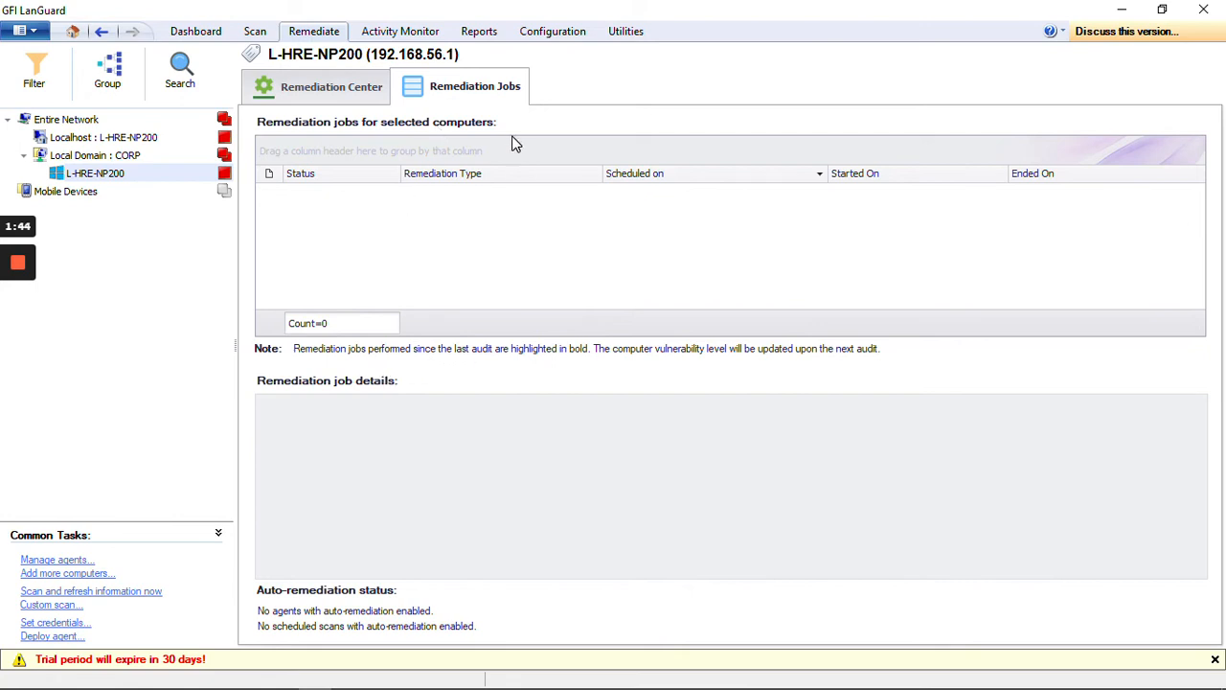
{"action": "left_click", "coordinate": [302, 84]}
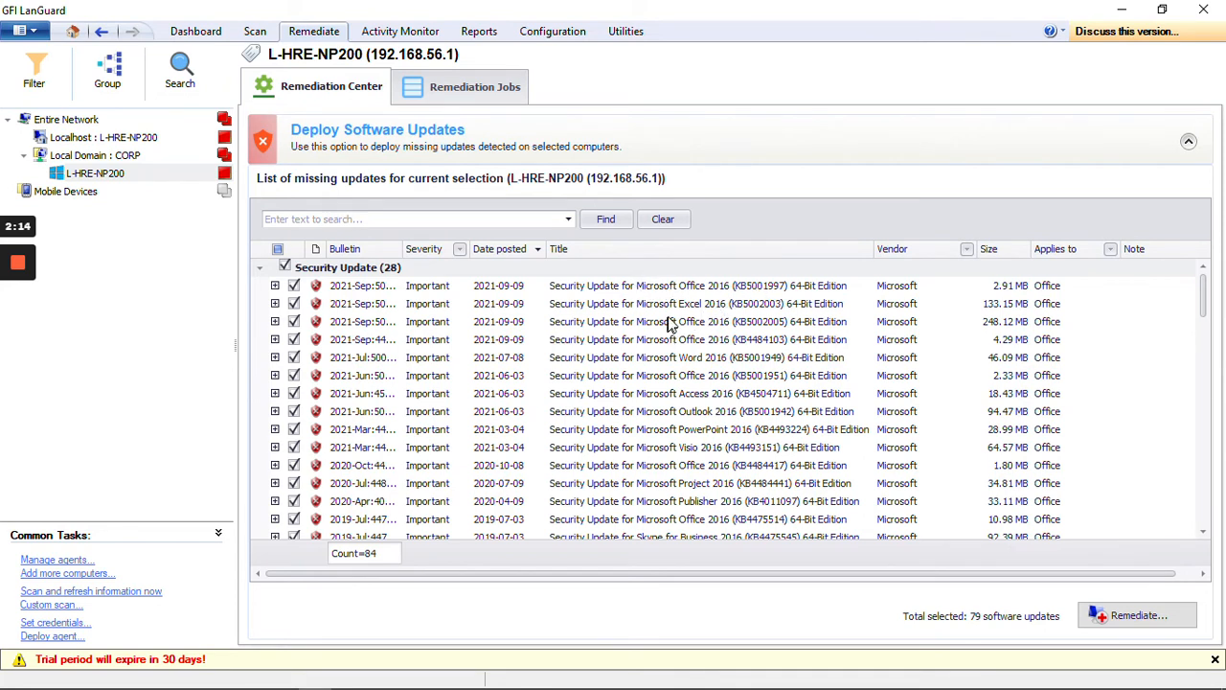
{"action": "right_click", "coordinate": [1209, 345]}
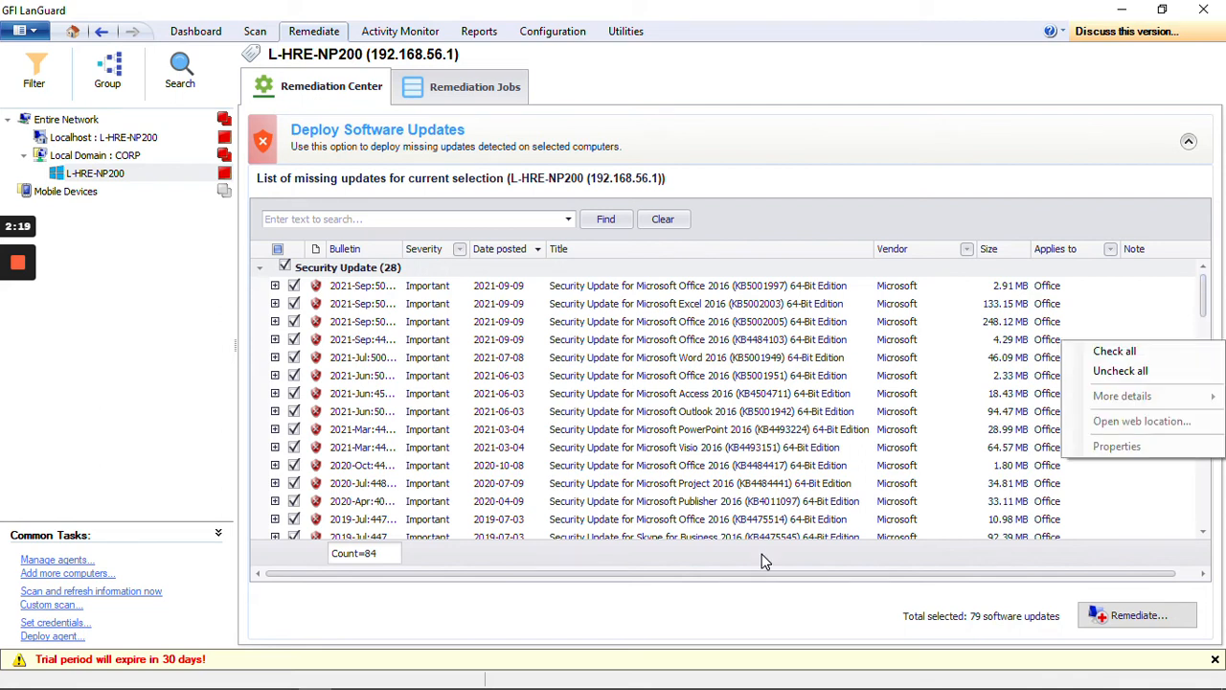
{"action": "right_click", "coordinate": [1208, 326]}
{"action": "left_click_drag", "start_coordinate": [1205, 302], "coordinate": [1207, 330]}
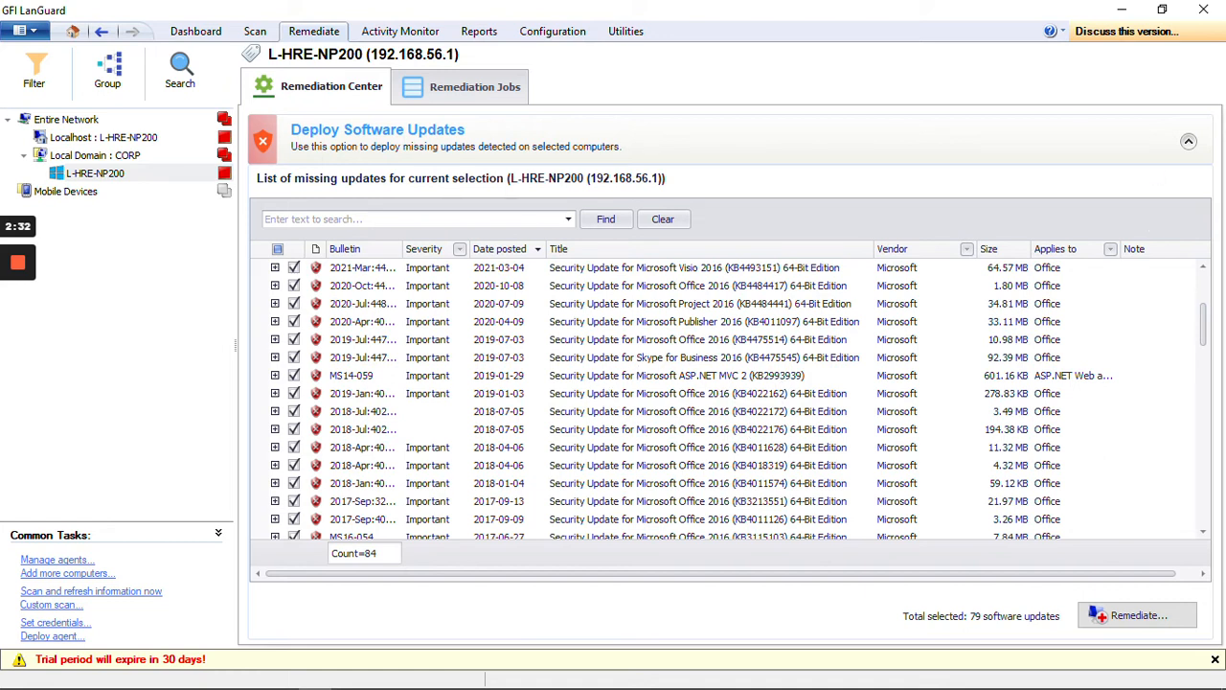
{"action": "left_click", "coordinate": [1189, 142]}
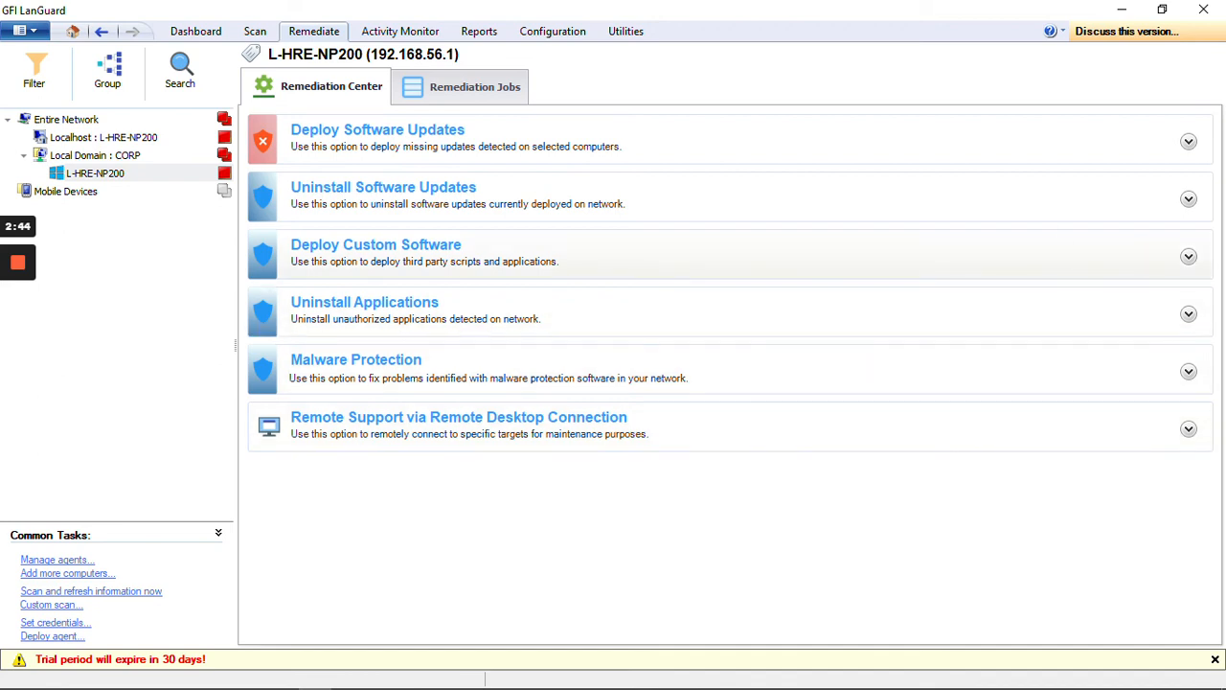
{"action": "left_click", "coordinate": [1190, 201]}
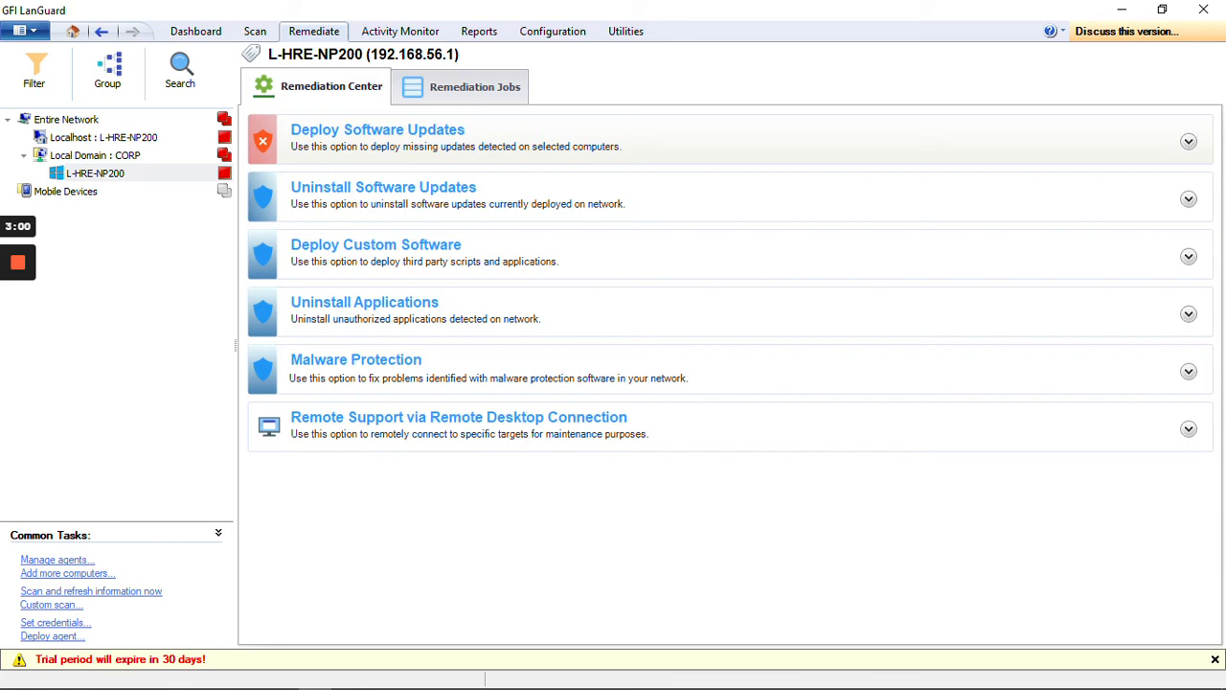
Step: Review the computer's vulnerabilities on the dashboard and the security scans listed in the Activity Monitor
{"action": "left_click", "coordinate": [196, 31]}
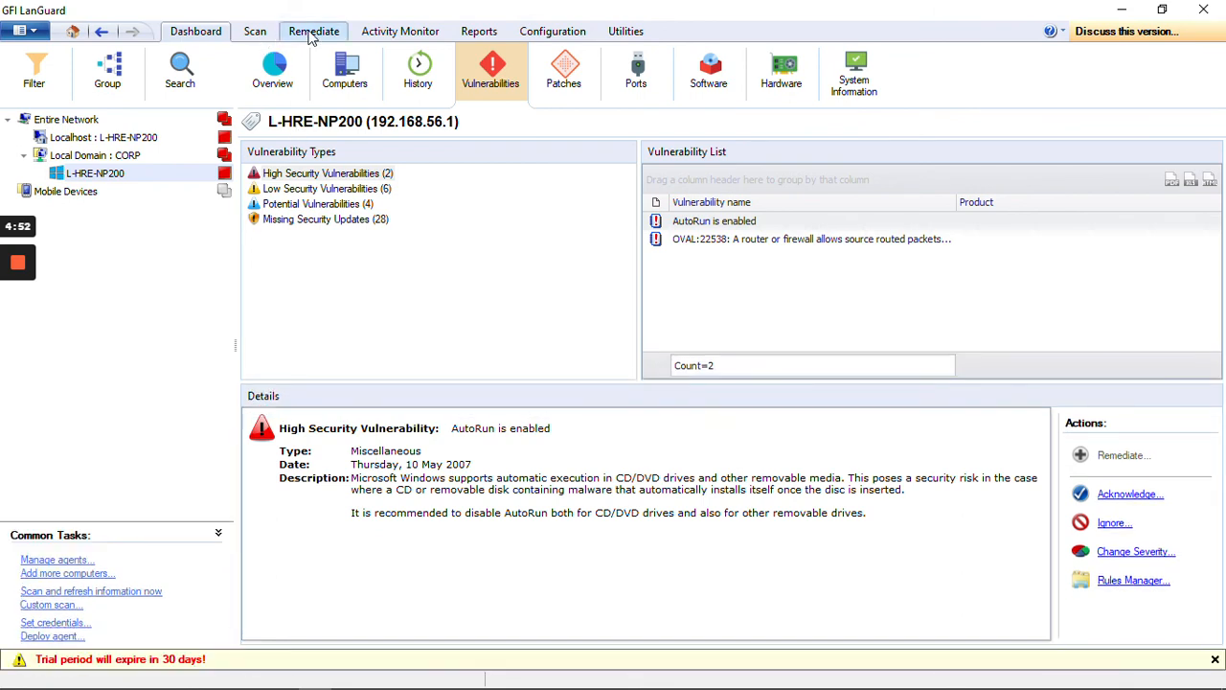
{"action": "left_click", "coordinate": [394, 37]}
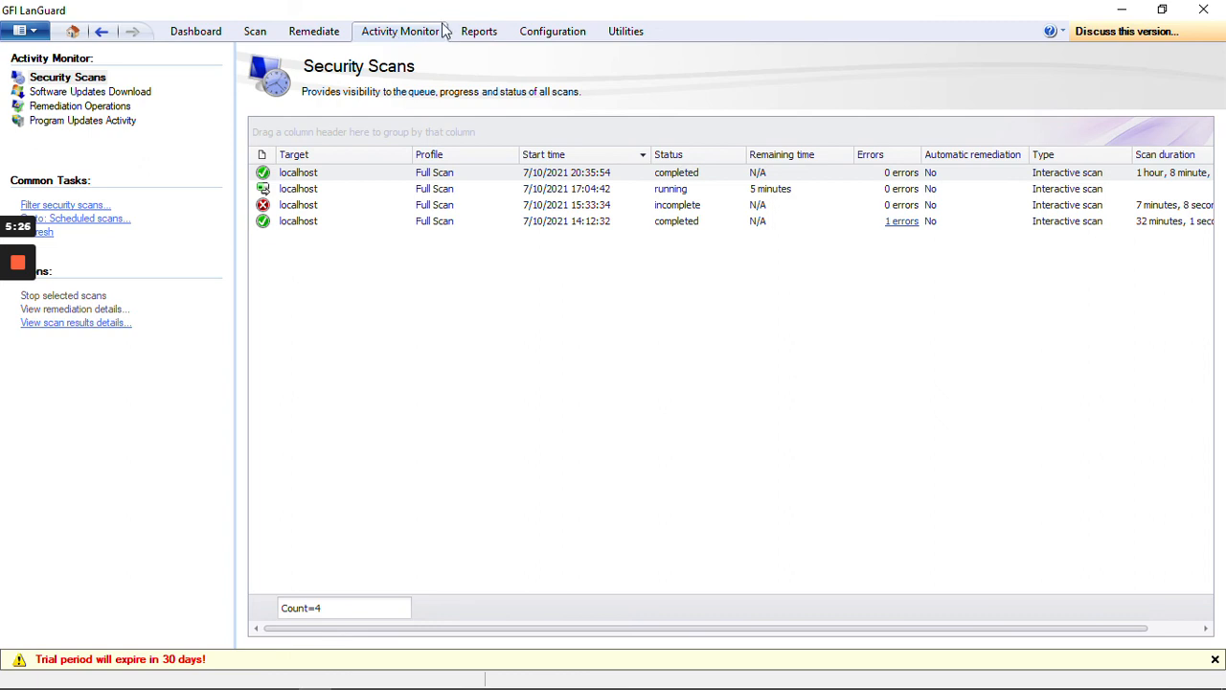
{"action": "left_click", "coordinate": [299, 226]}
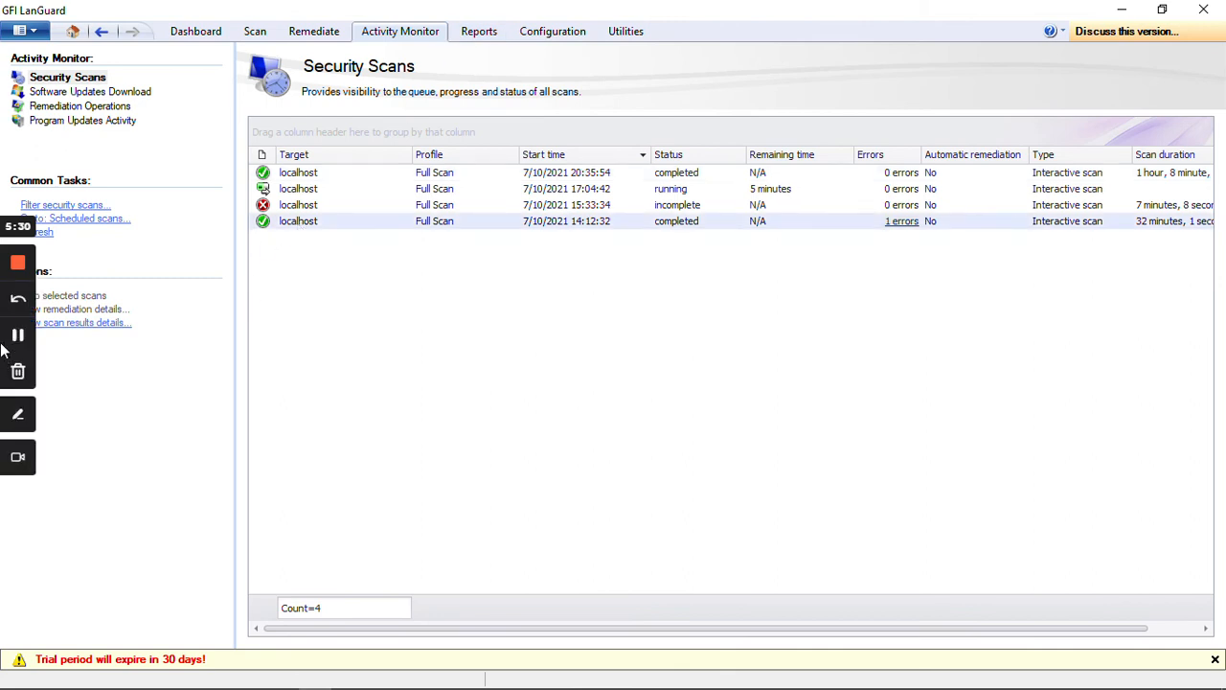
{"action": "mouse_move", "coordinate": [24, 337]}
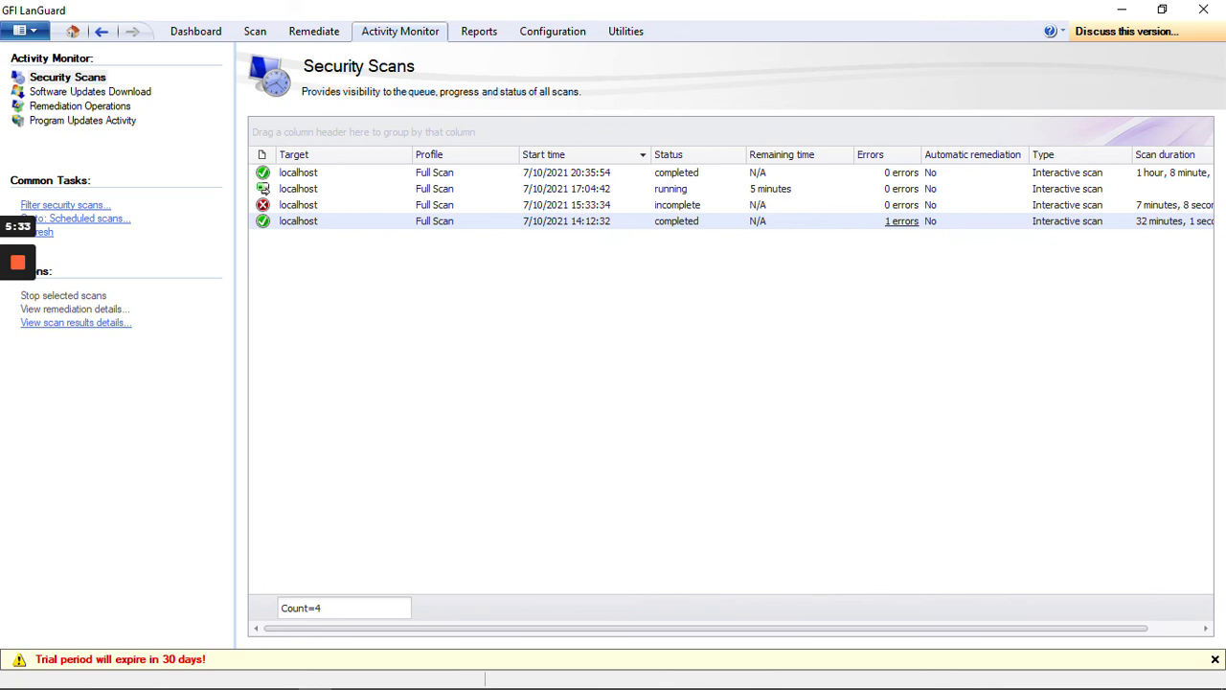
Step: Load the results of the completed 20:35:54 scan, agreeing to replace the scan already loaded
{"action": "left_click", "coordinate": [301, 177]}
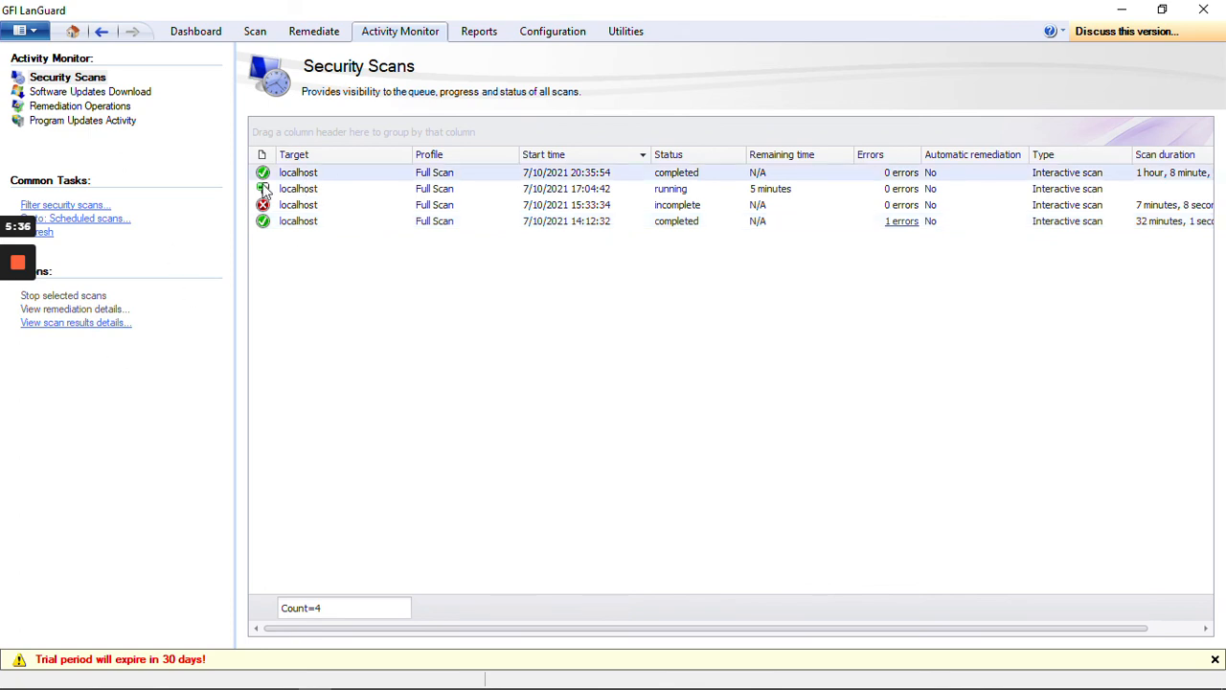
{"action": "left_click", "coordinate": [83, 323]}
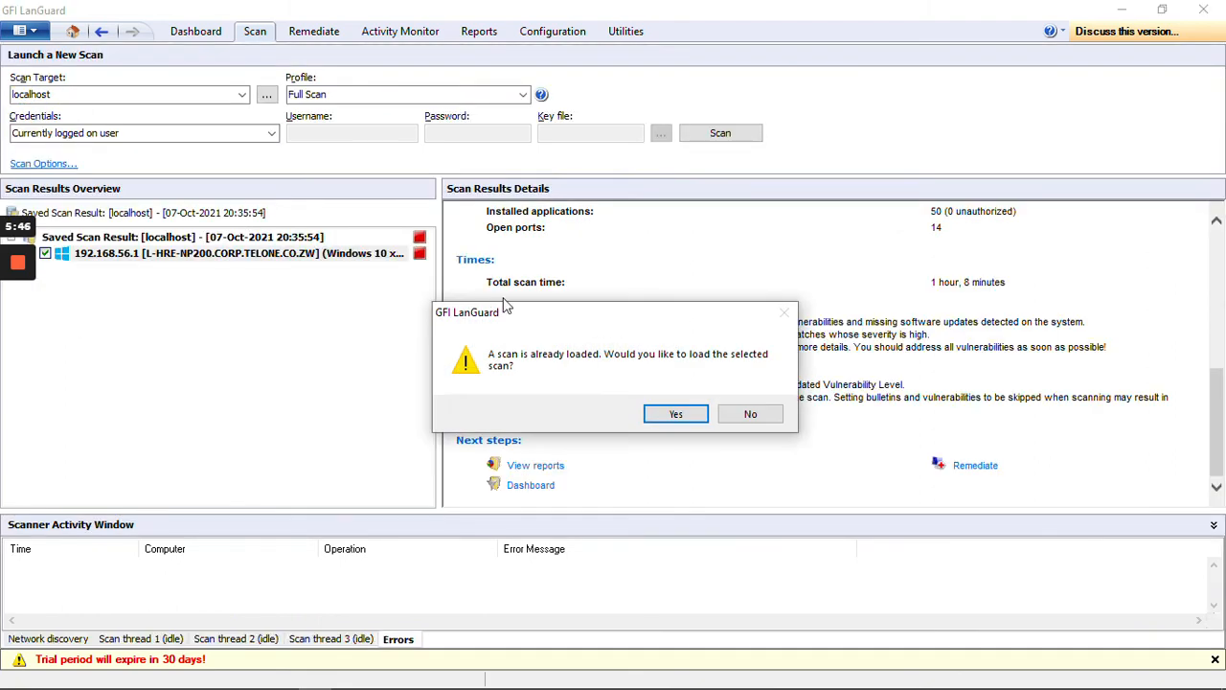
{"action": "left_click_drag", "start_coordinate": [658, 324], "coordinate": [586, 435]}
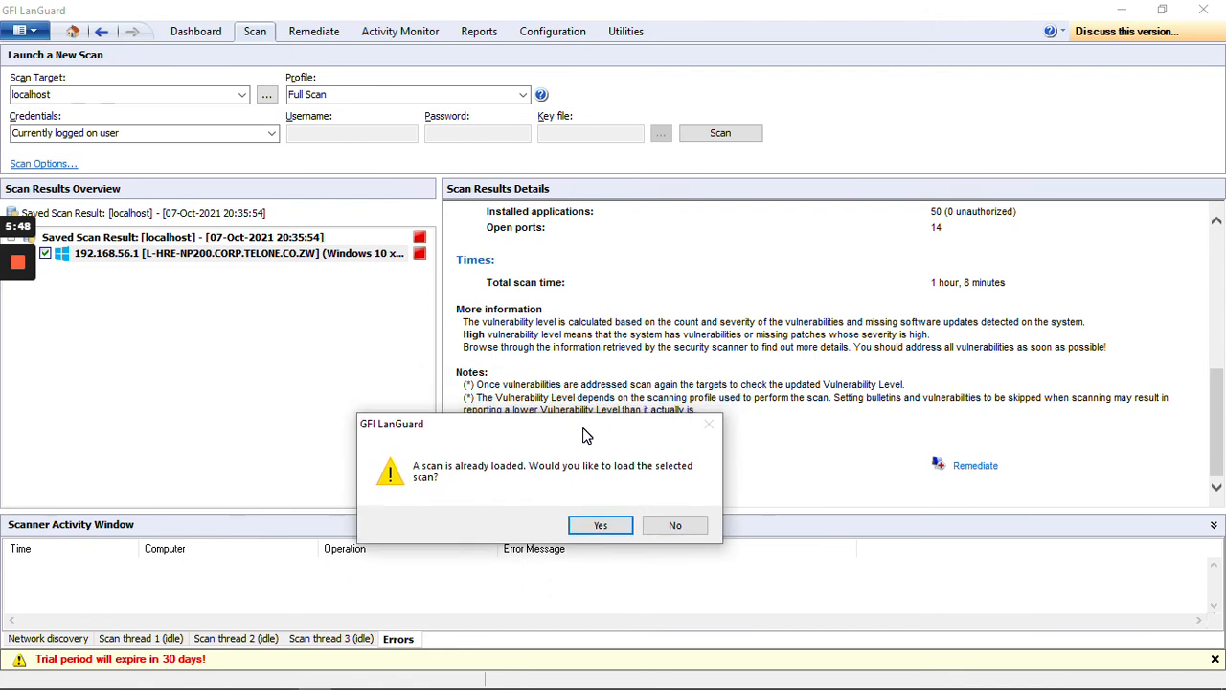
{"action": "left_click", "coordinate": [592, 526]}
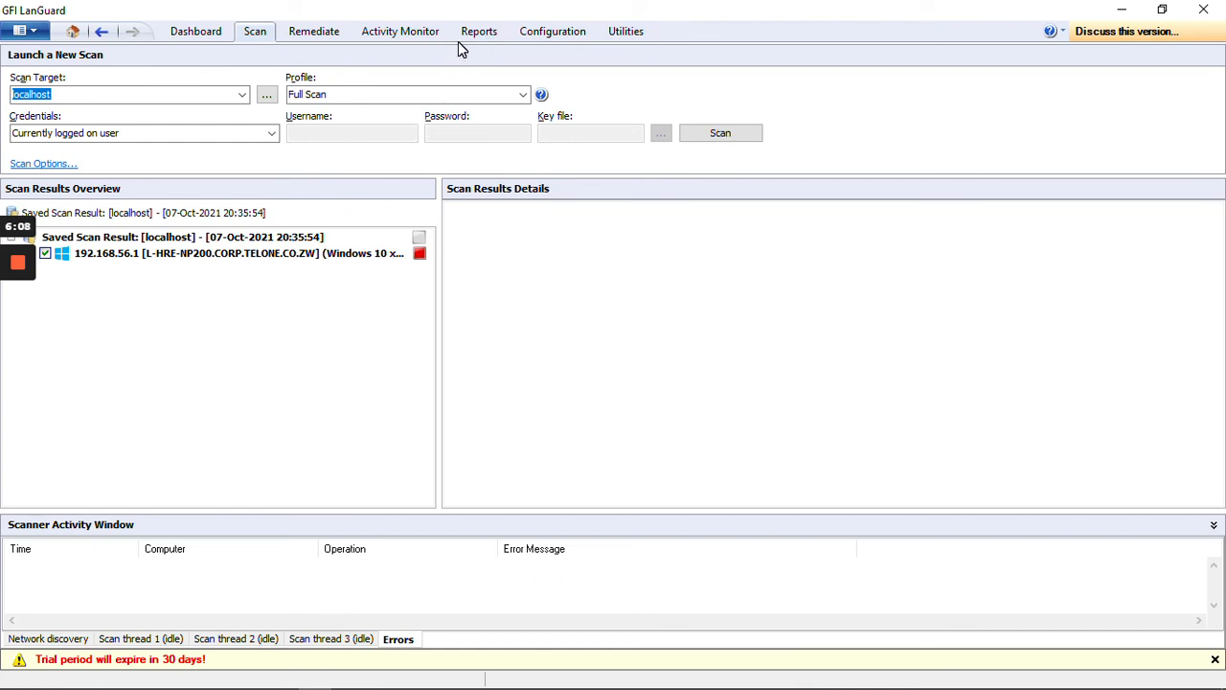
Step: Open the reports and expand the Vulnerability Status and PCI DSS Compliance Reports groups to browse them
{"action": "left_click", "coordinate": [460, 43]}
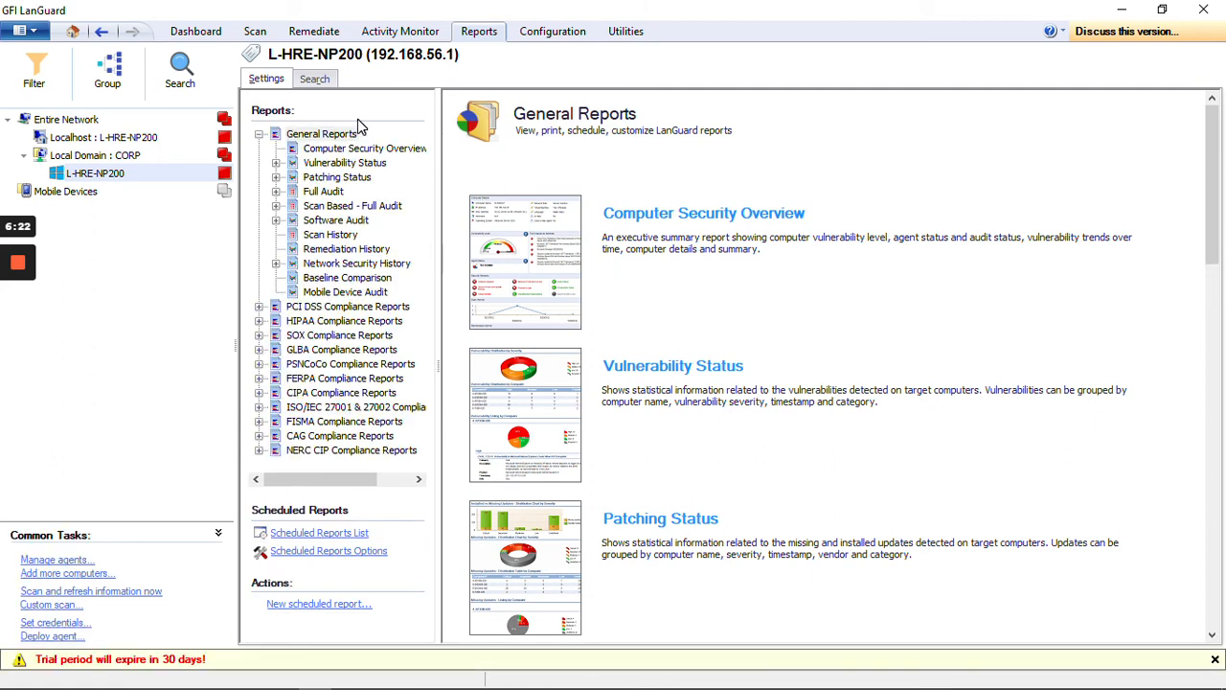
{"action": "left_click", "coordinate": [276, 163]}
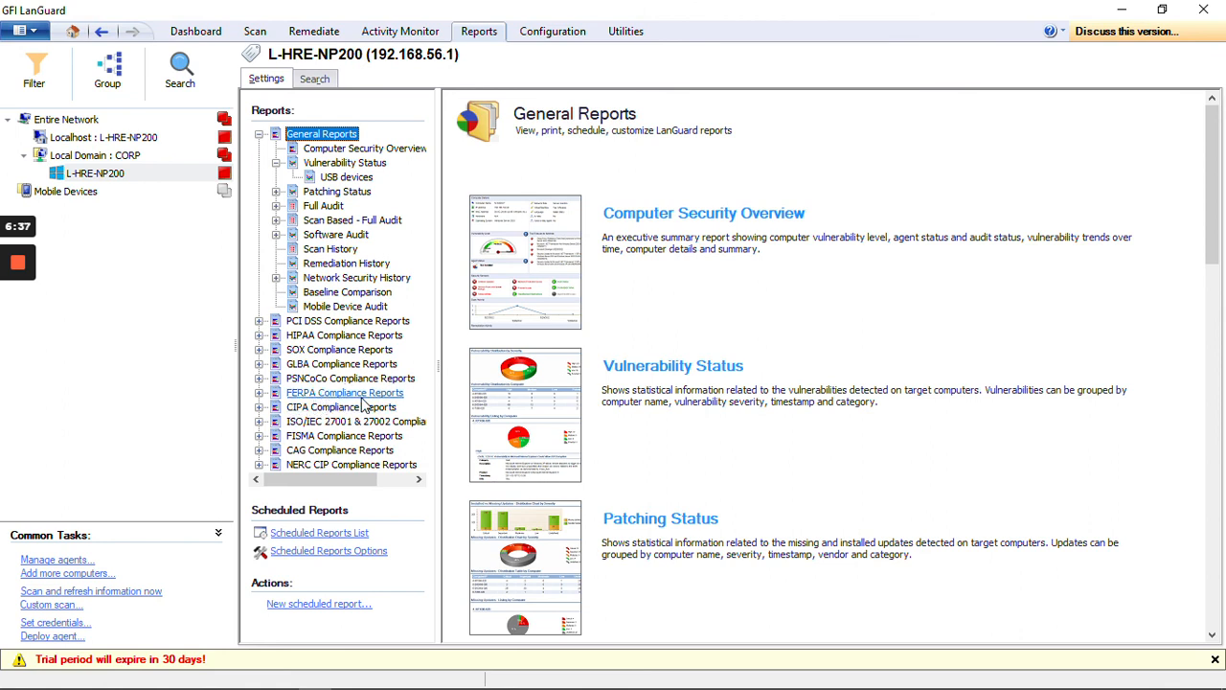
{"action": "left_click", "coordinate": [259, 321]}
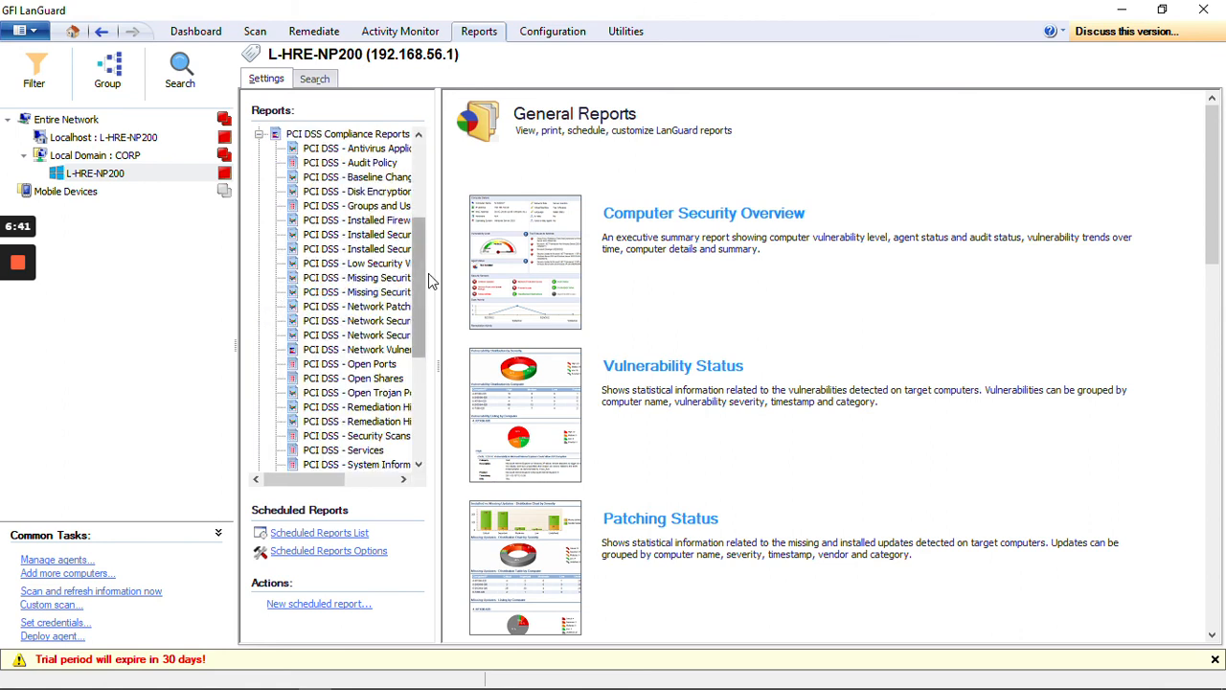
{"action": "left_click_drag", "start_coordinate": [419, 273], "coordinate": [416, 148]}
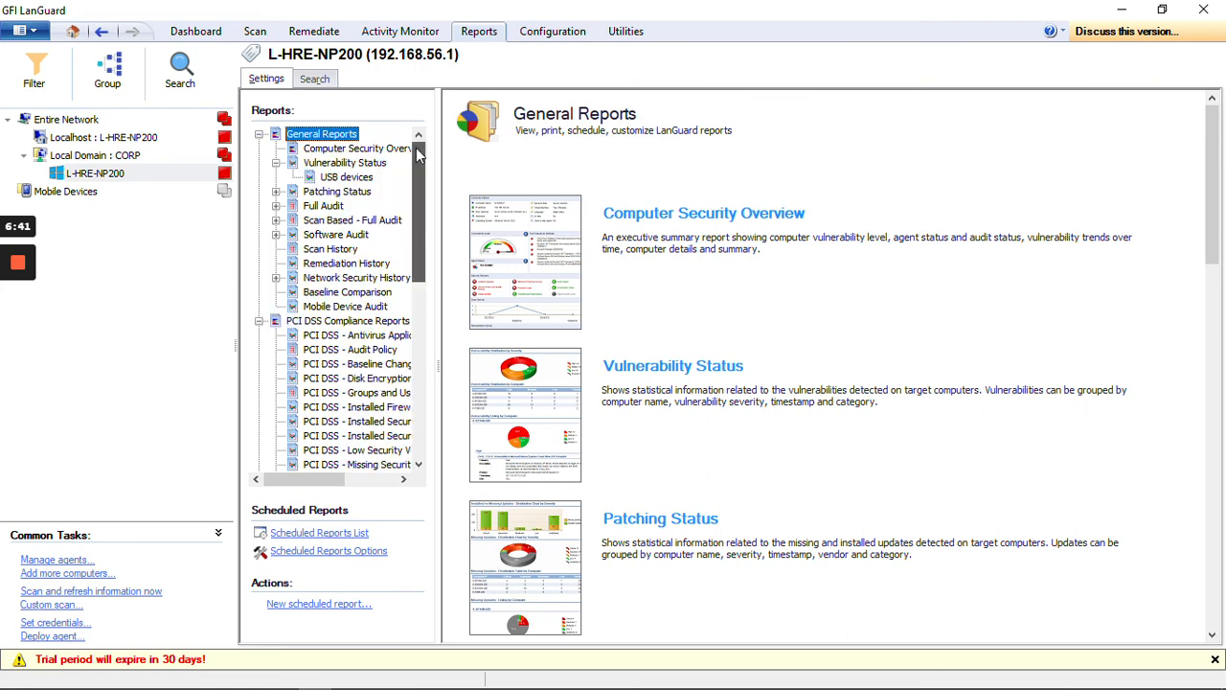
{"action": "left_click", "coordinate": [260, 322]}
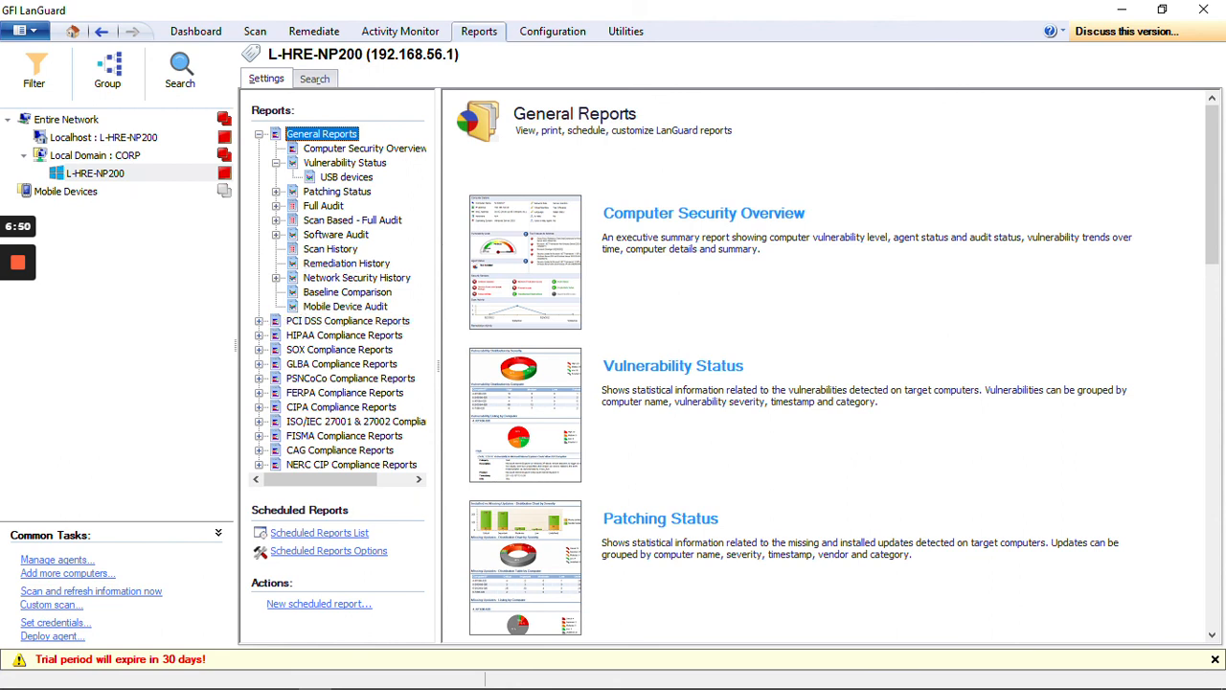
Step: Select the Computer Security Overview report and scroll through its description and sample report
{"action": "left_click", "coordinate": [505, 259]}
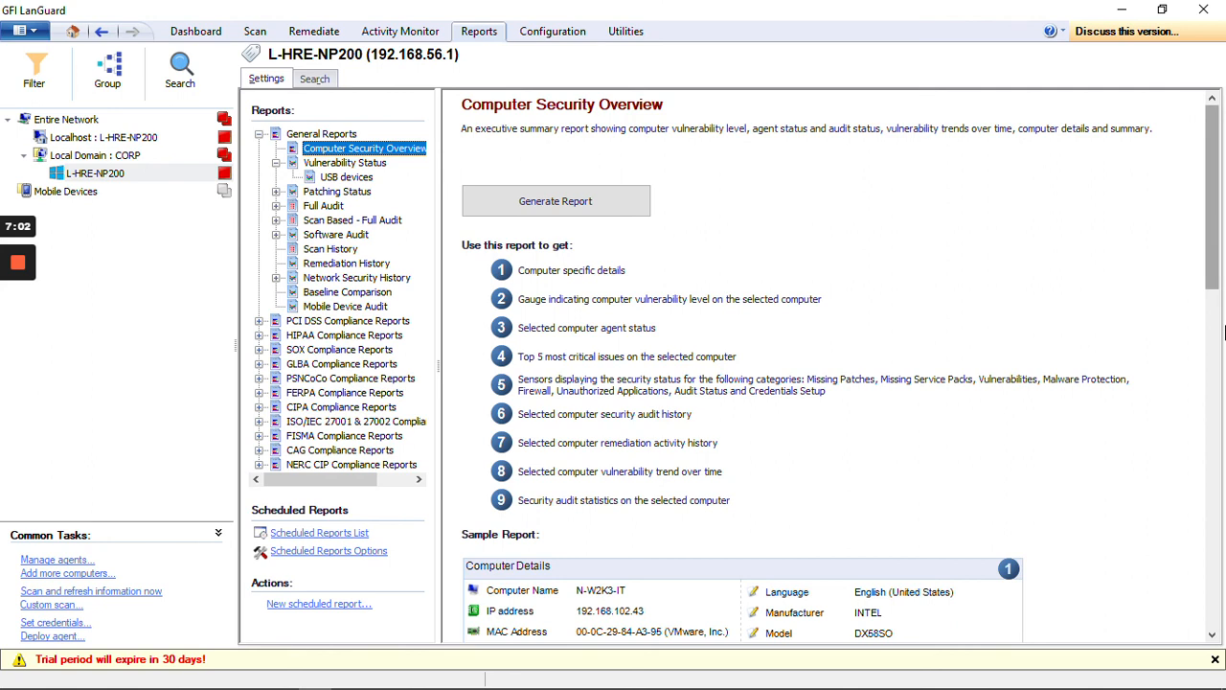
{"action": "left_click_drag", "start_coordinate": [1213, 272], "coordinate": [1223, 433]}
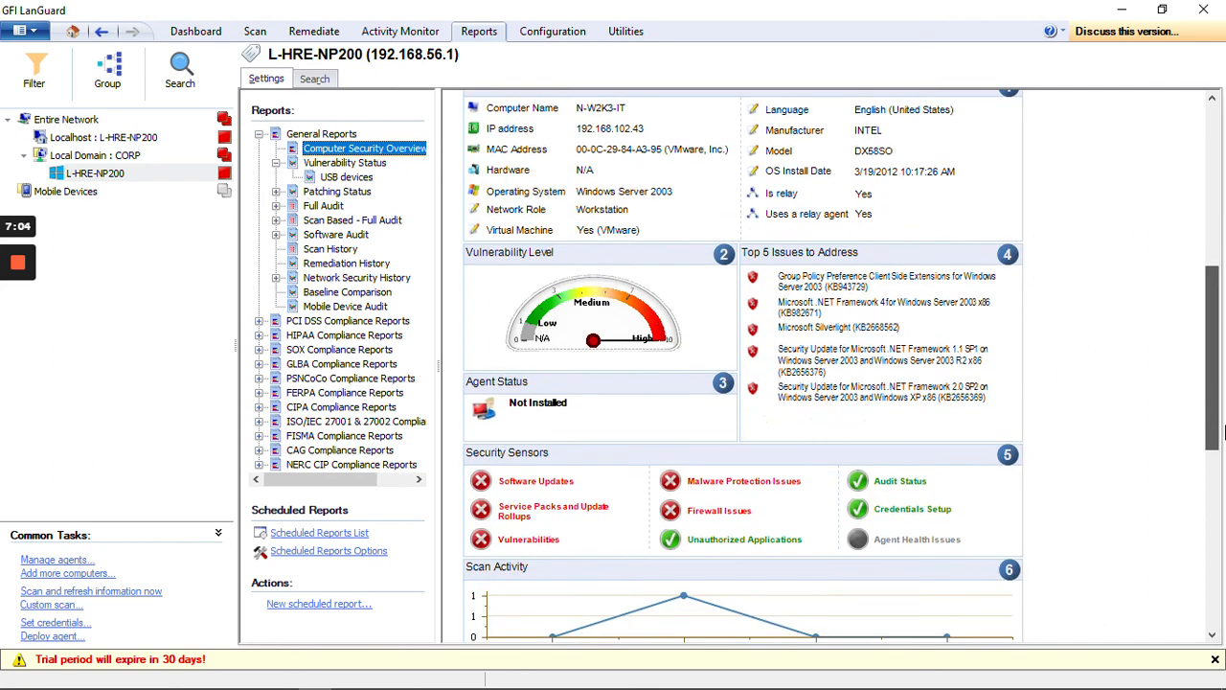
{"action": "left_click_drag", "start_coordinate": [1213, 385], "coordinate": [1215, 431]}
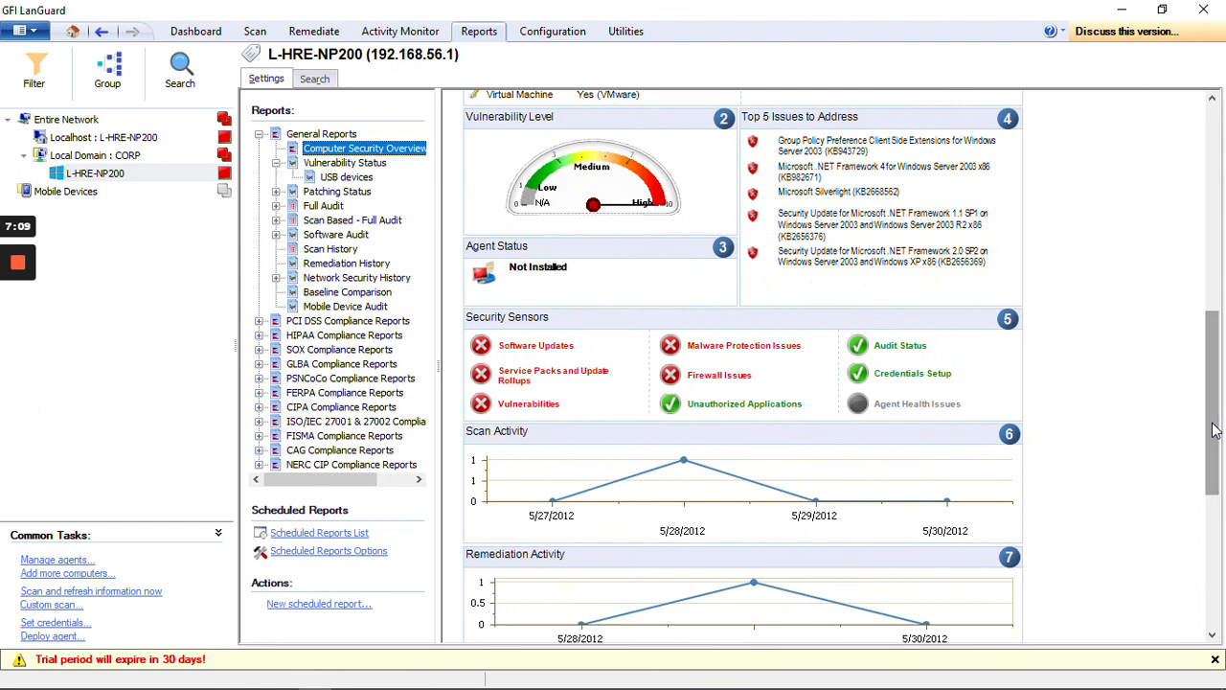
{"action": "left_click_drag", "start_coordinate": [1213, 419], "coordinate": [1218, 236]}
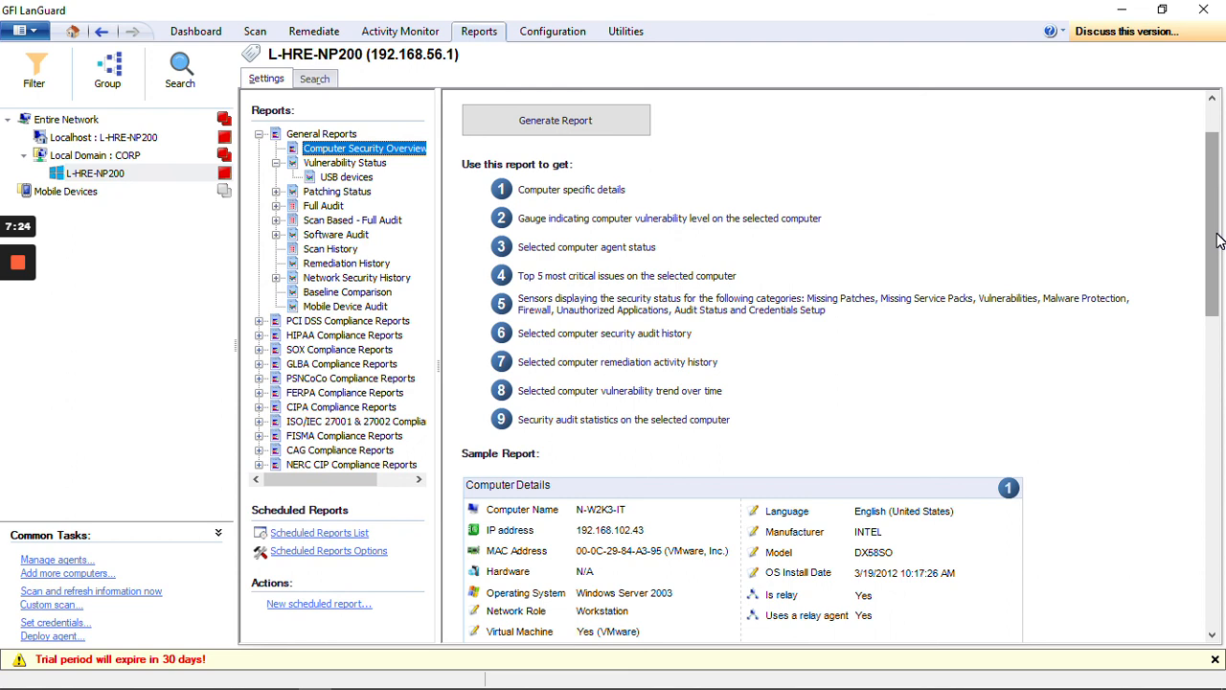
{"action": "left_click_drag", "start_coordinate": [1215, 238], "coordinate": [1219, 310]}
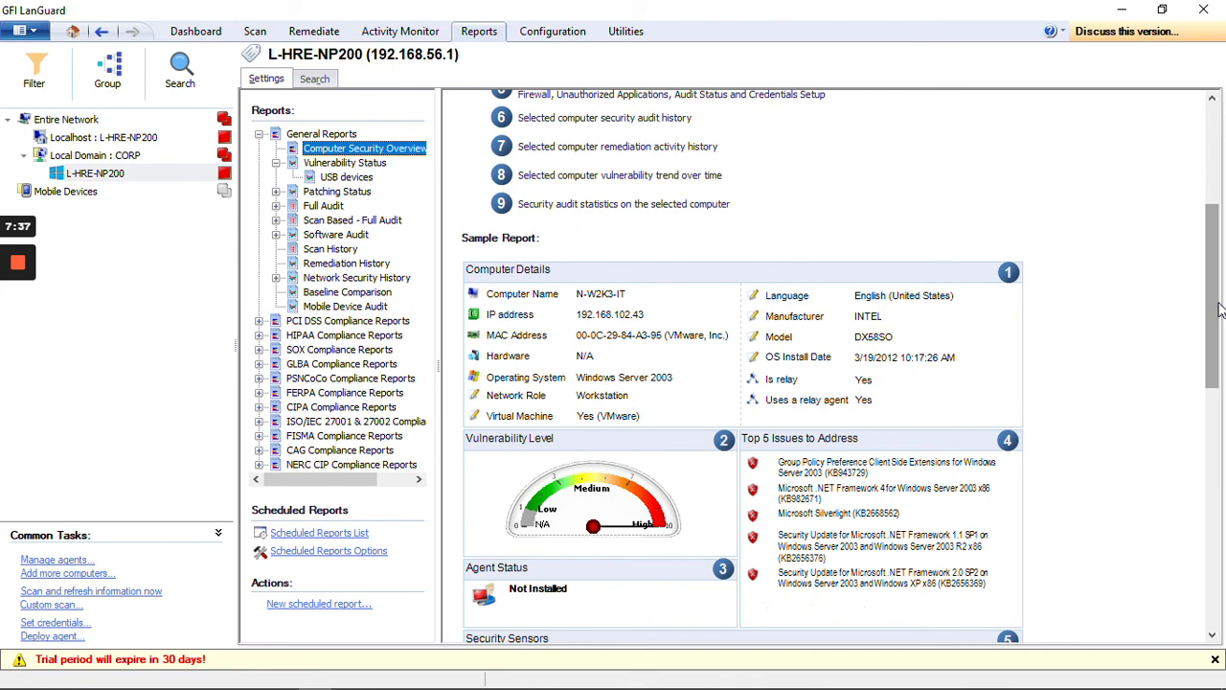
Step: Browse the Configuration and Utilities sections
{"action": "left_click", "coordinate": [552, 32]}
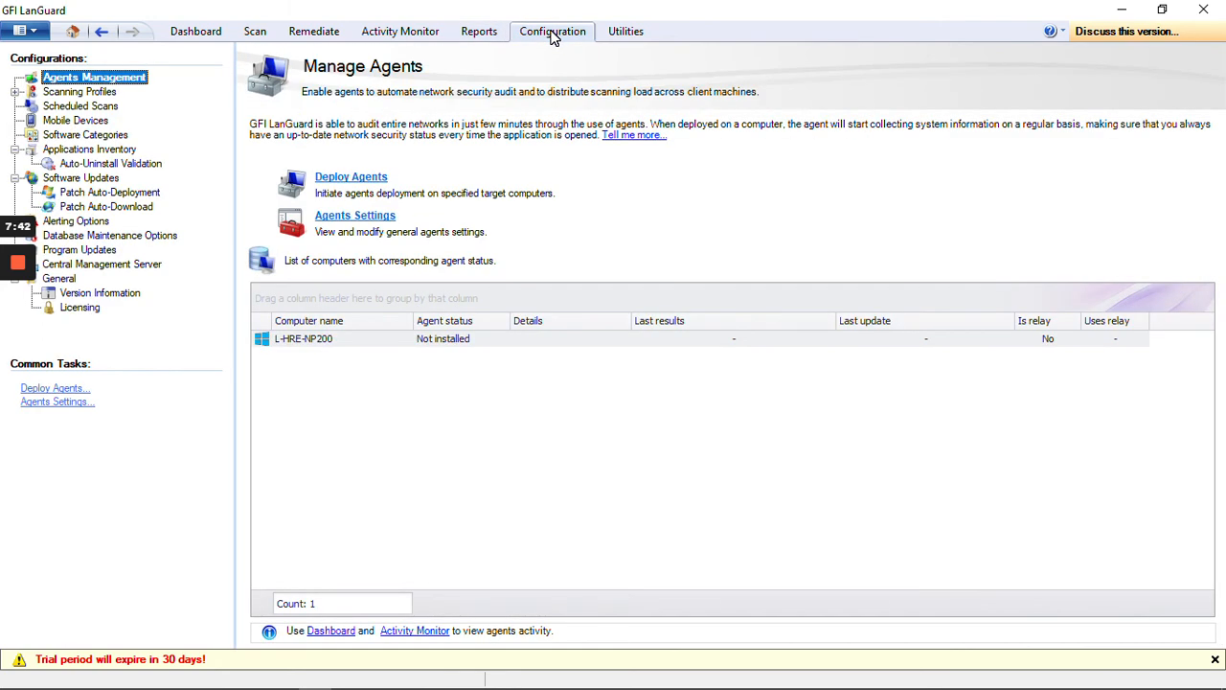
{"action": "left_click", "coordinate": [626, 31]}
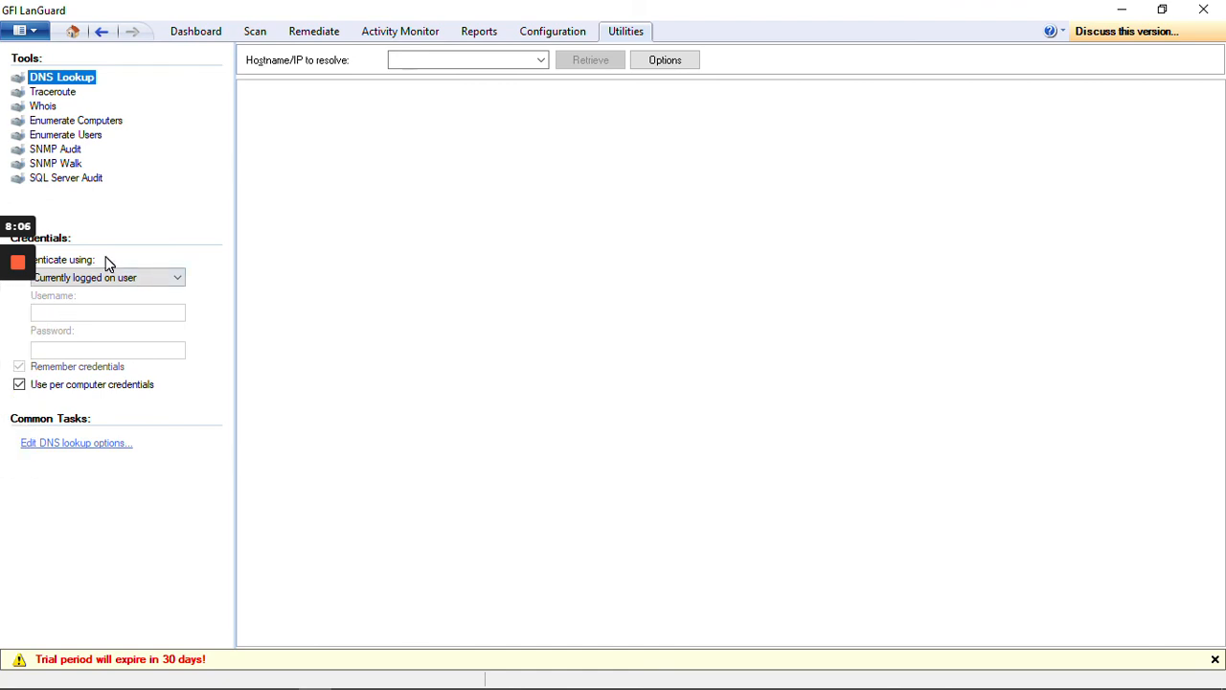
{"action": "mouse_move", "coordinate": [19, 287]}
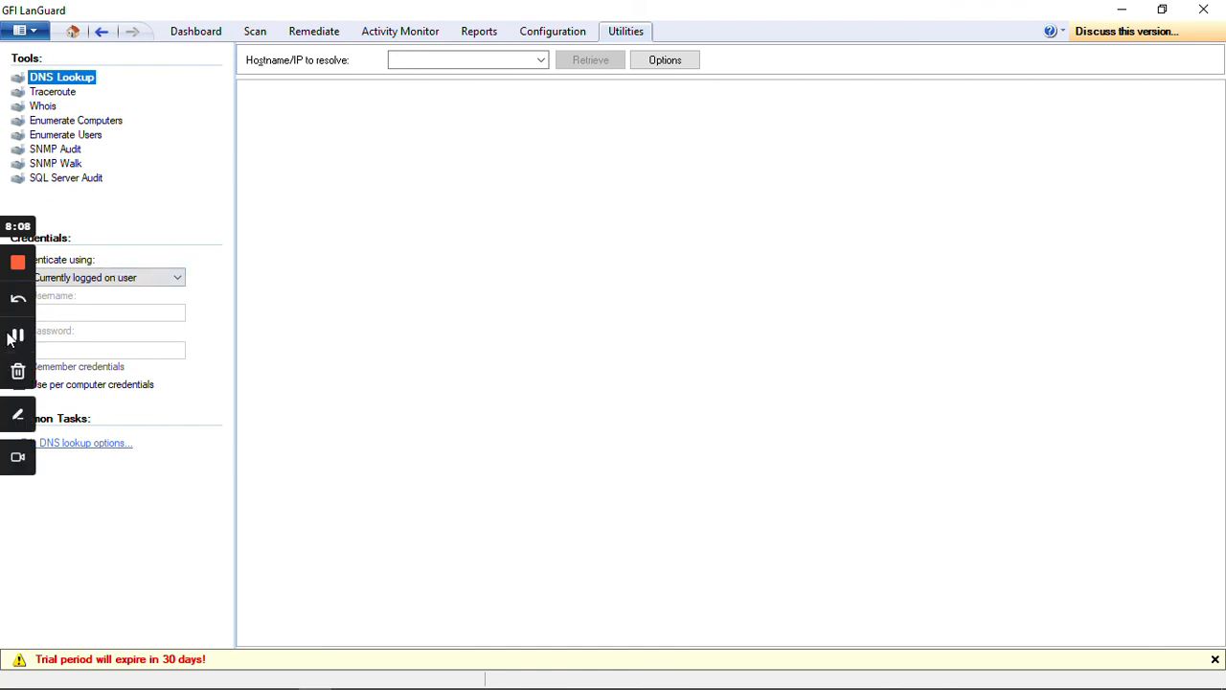